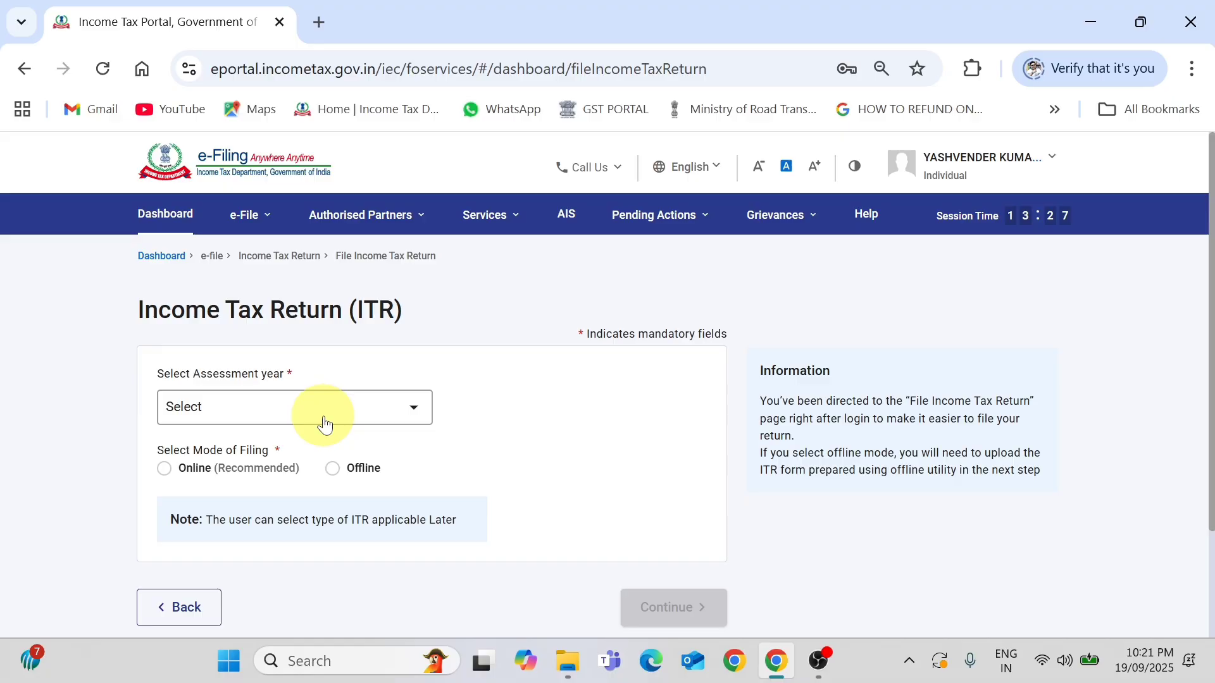
Choose assessment year 2025-26 with the Online filing mode.
{"action": "left_click", "coordinate": [272, 399]}
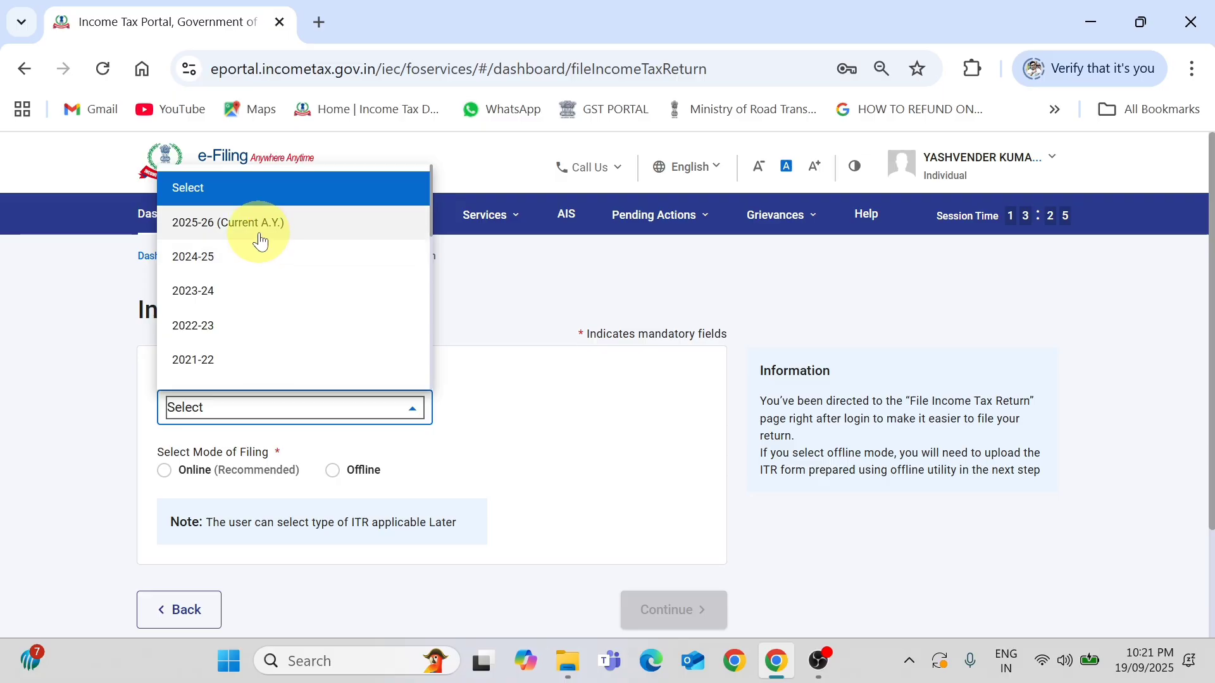
{"action": "left_click", "coordinate": [261, 241]}
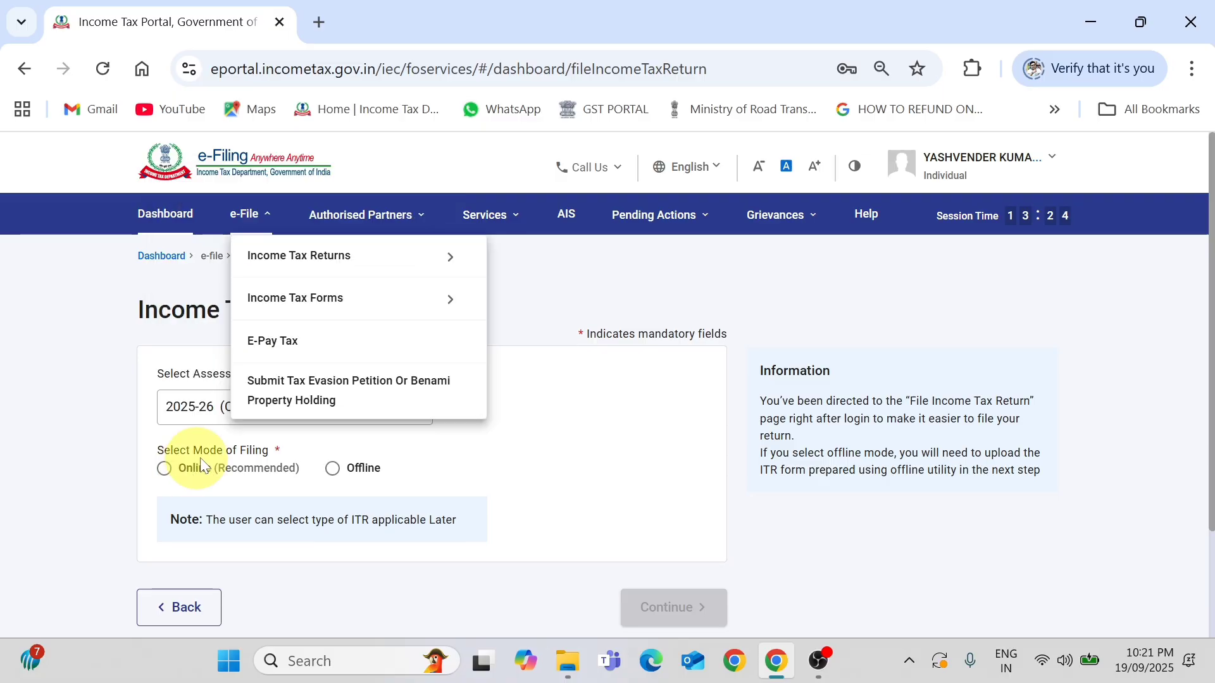
{"action": "left_click", "coordinate": [166, 469]}
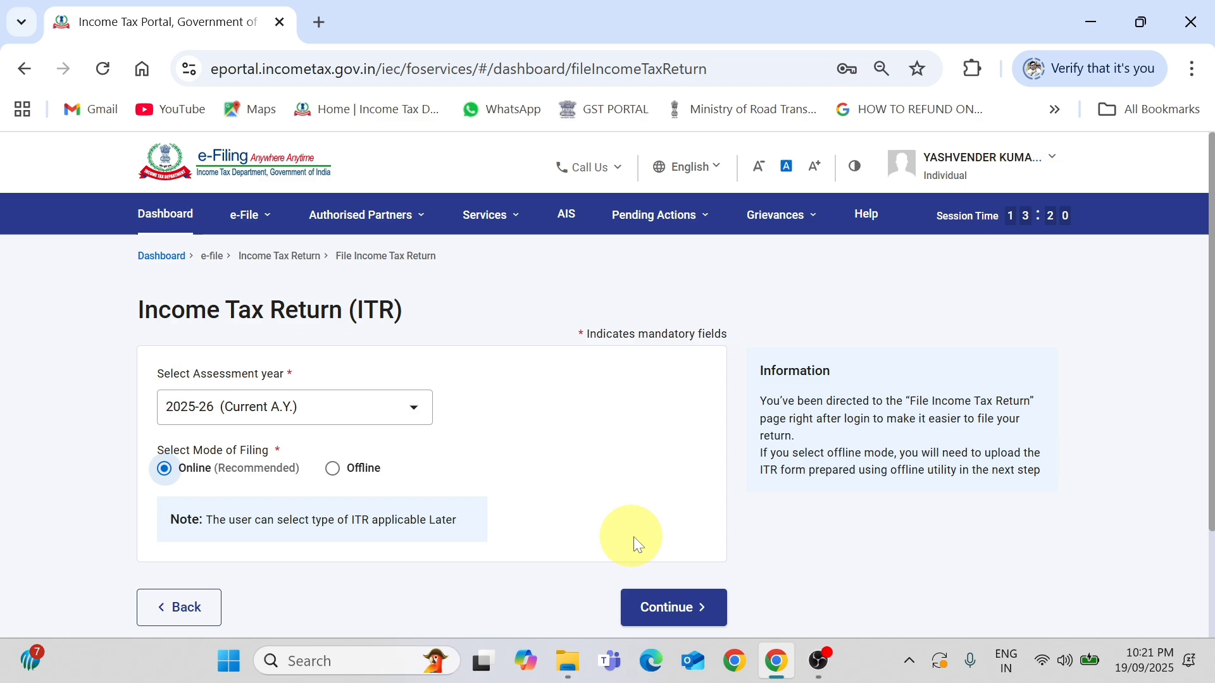
{"action": "left_click", "coordinate": [690, 609]}
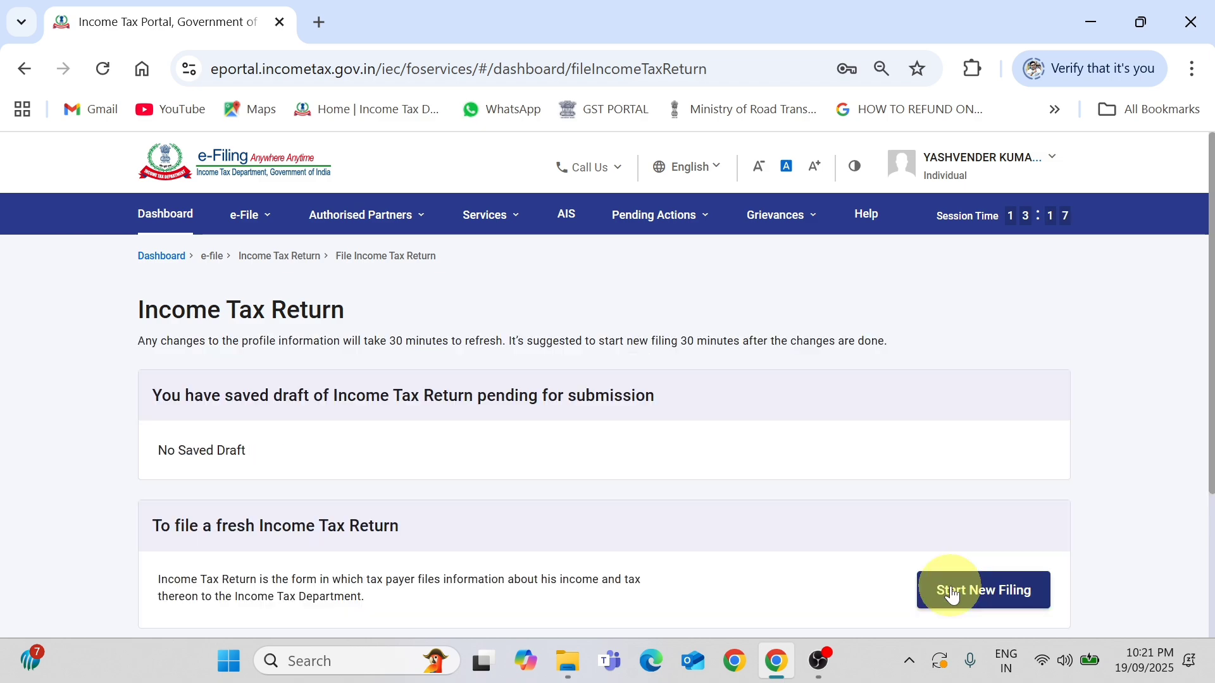
Start a new filing with Individual as the taxpayer status.
{"action": "left_click", "coordinate": [952, 595]}
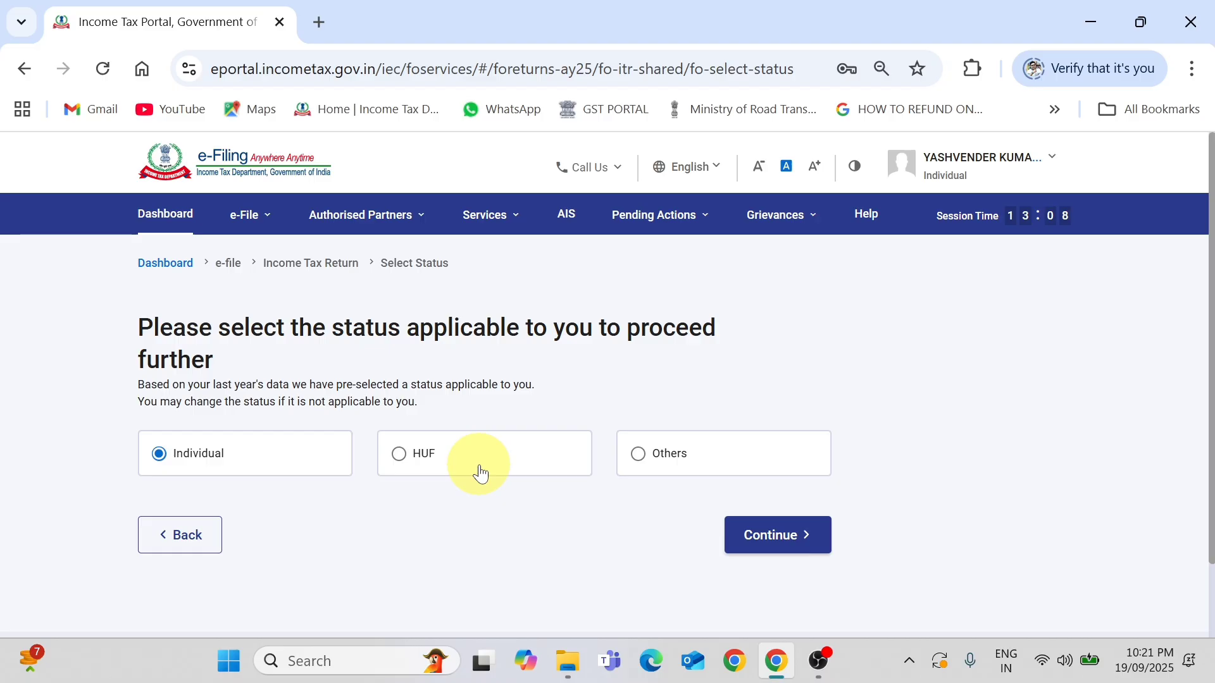
{"action": "left_click", "coordinate": [187, 460]}
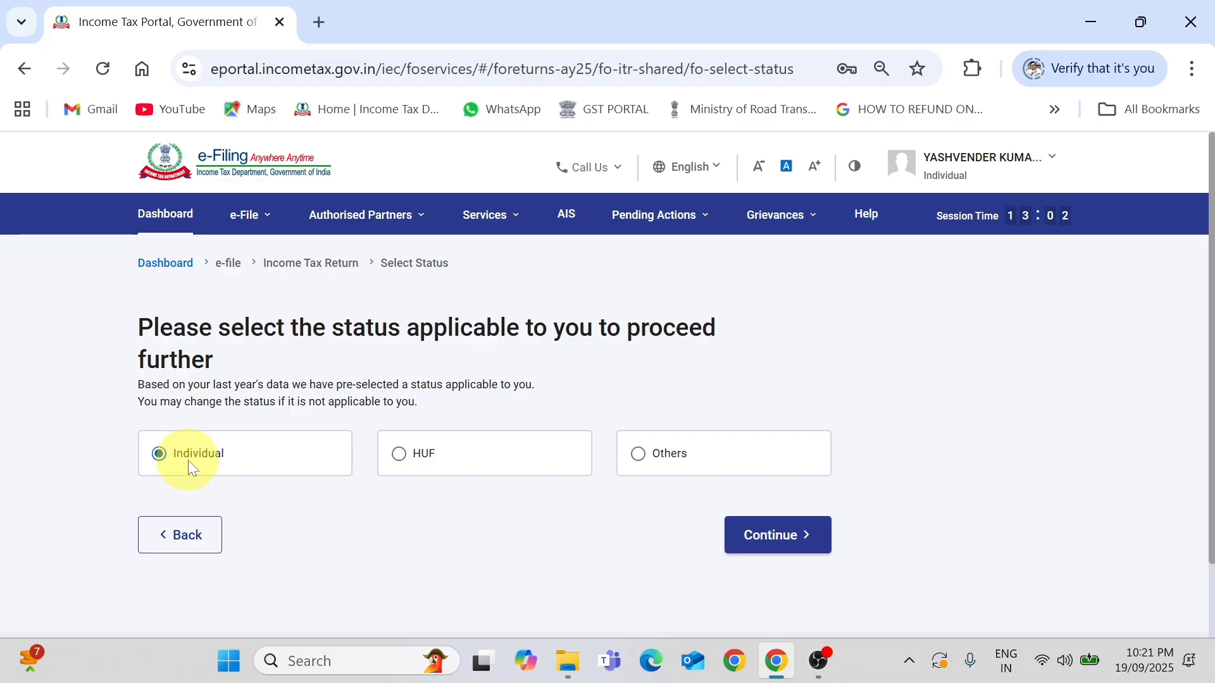
{"action": "left_click", "coordinate": [778, 535]}
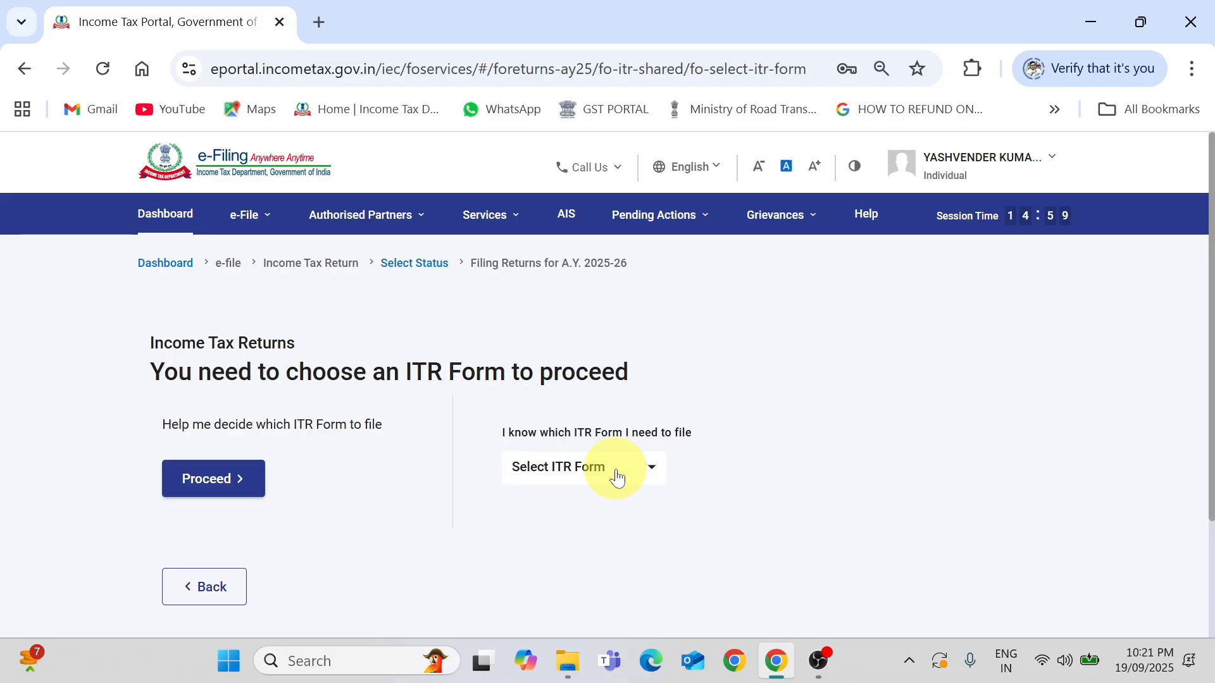
Select ITR - 4 from the form list and review its eligibility description.
{"action": "left_click", "coordinate": [617, 476]}
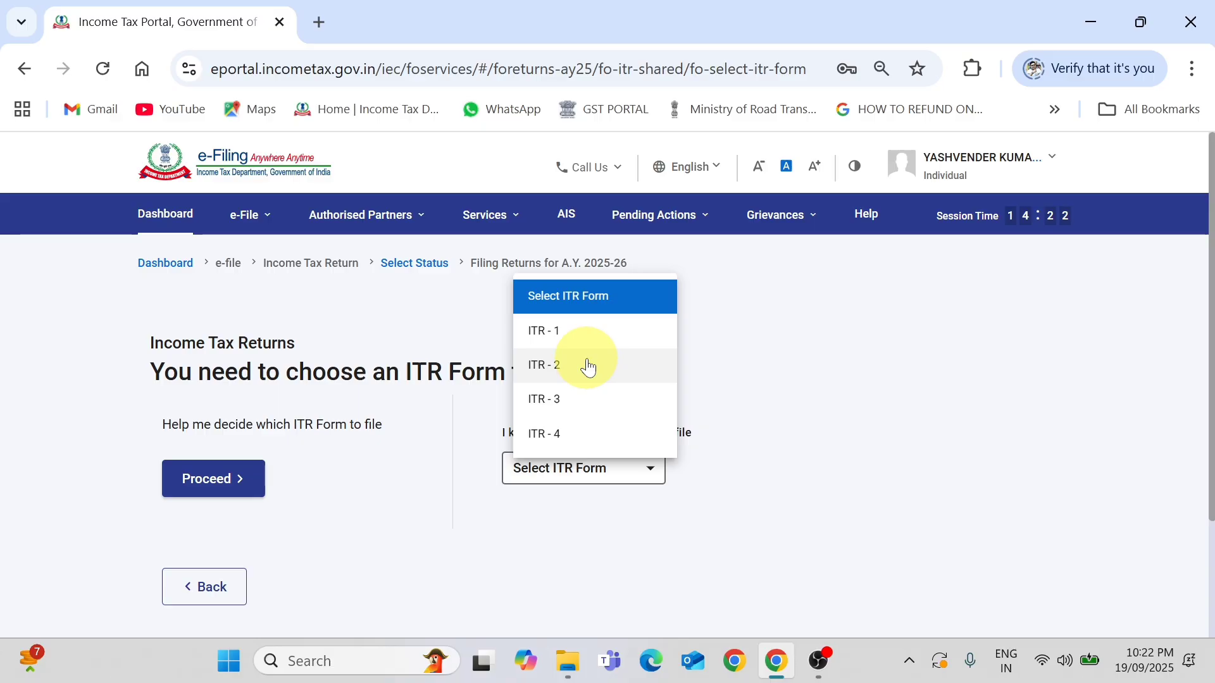
{"action": "left_click", "coordinate": [544, 434]}
{"action": "scroll", "coordinate": [594, 367], "scroll_direction": "down", "scroll_amount": 4}
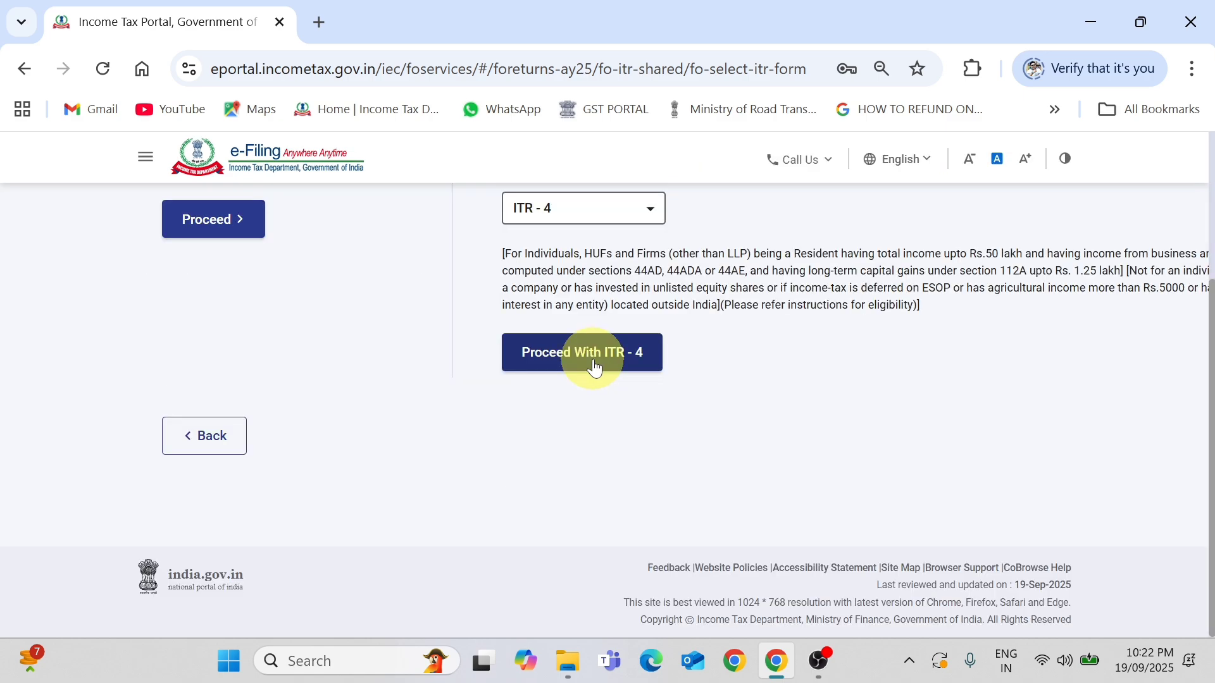
Proceed with ITR - 4 and acknowledge the new tax regime notice.
{"action": "left_click", "coordinate": [595, 353]}
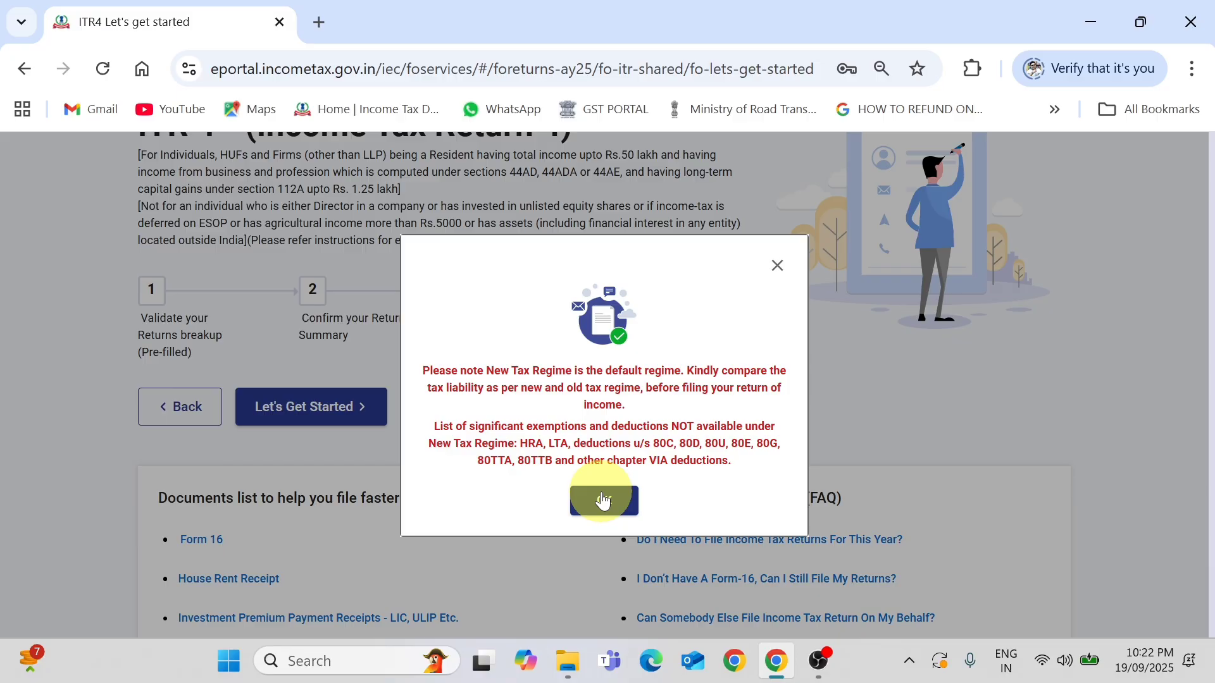
{"action": "left_click", "coordinate": [603, 501]}
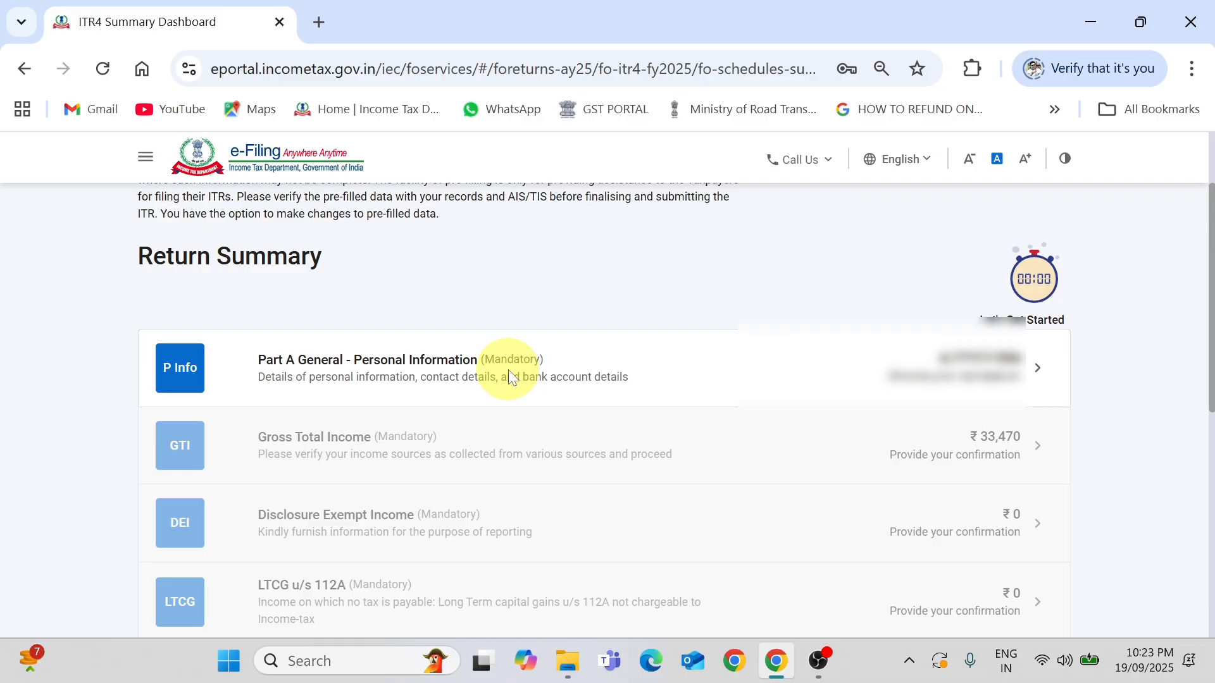
Review the Part A General personal information to the bottom and confirm it.
{"action": "left_click", "coordinate": [509, 371]}
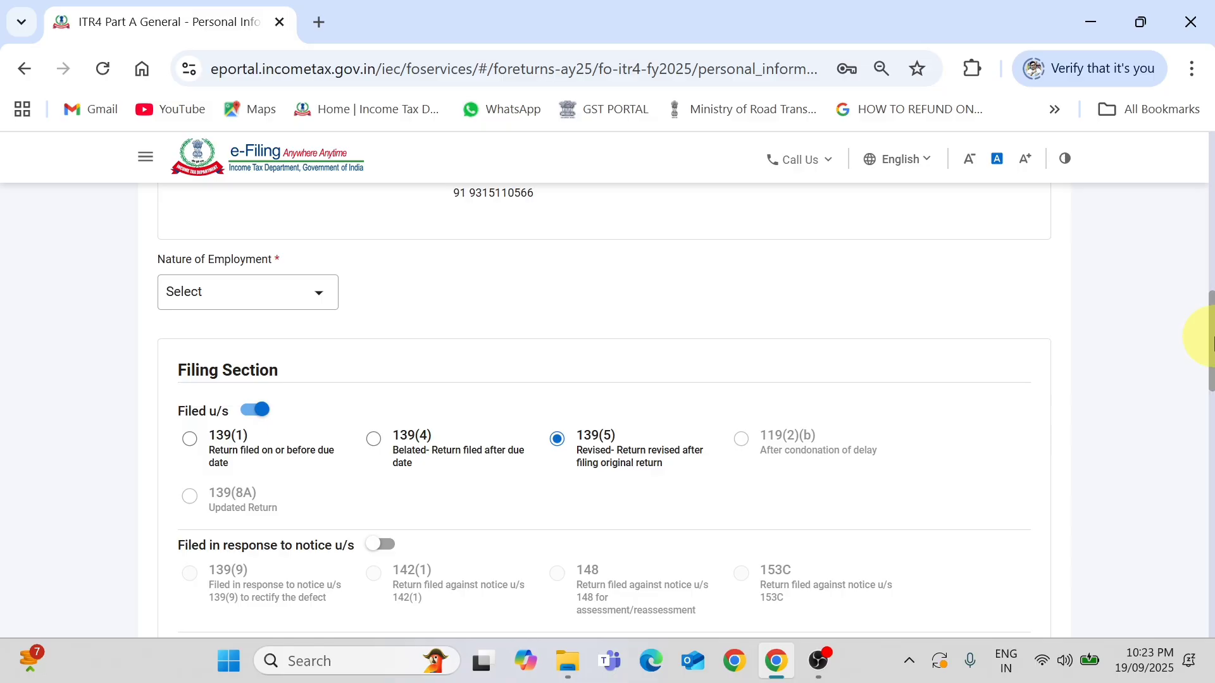
{"action": "scroll", "coordinate": [209, 268], "scroll_direction": "down", "scroll_amount": 2}
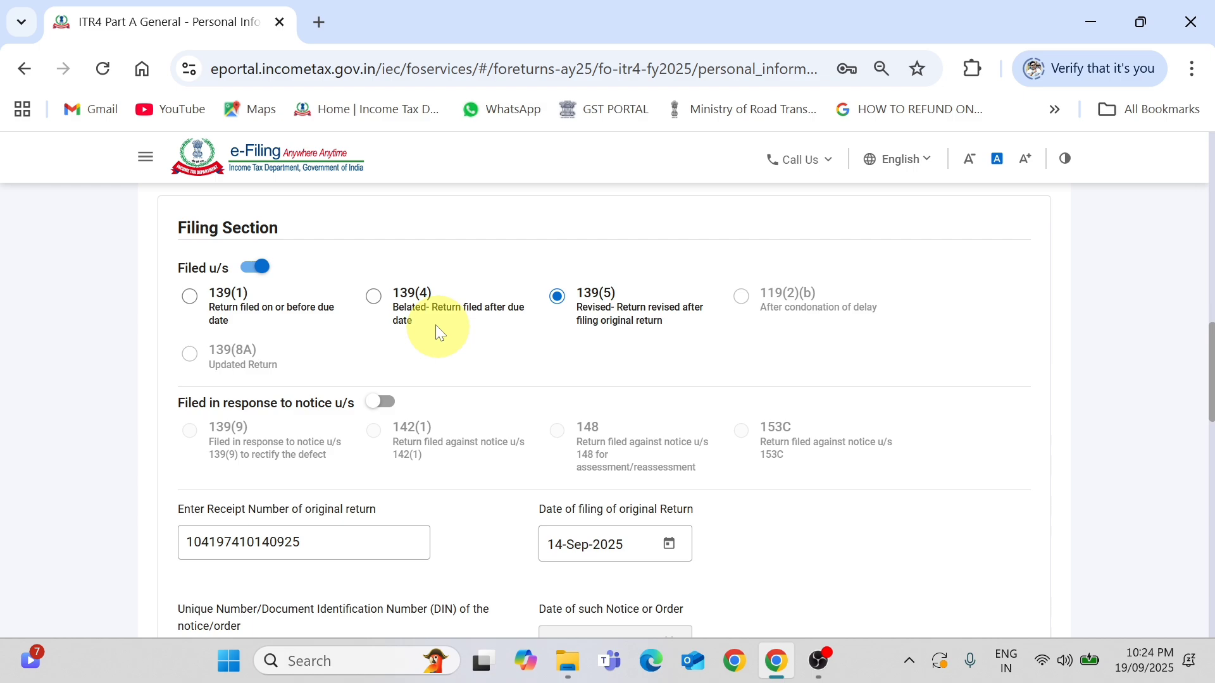
{"action": "scroll", "coordinate": [437, 329], "scroll_direction": "down", "scroll_amount": 3}
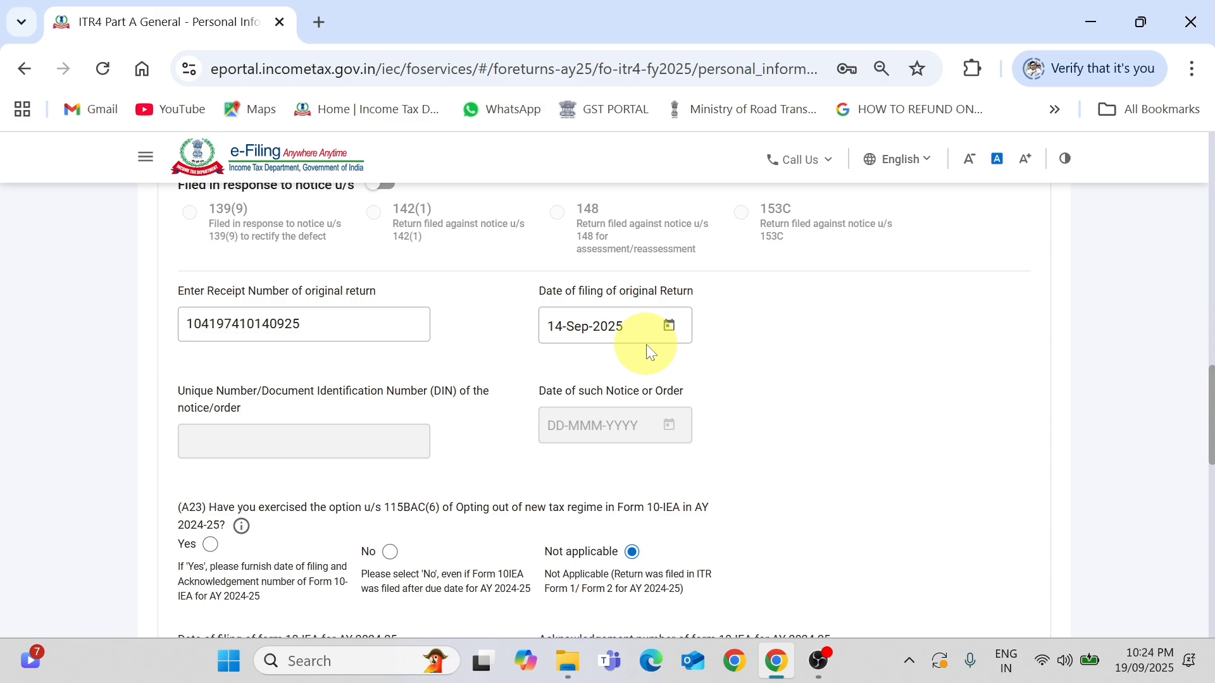
{"action": "scroll", "coordinate": [647, 352], "scroll_direction": "down", "scroll_amount": 3}
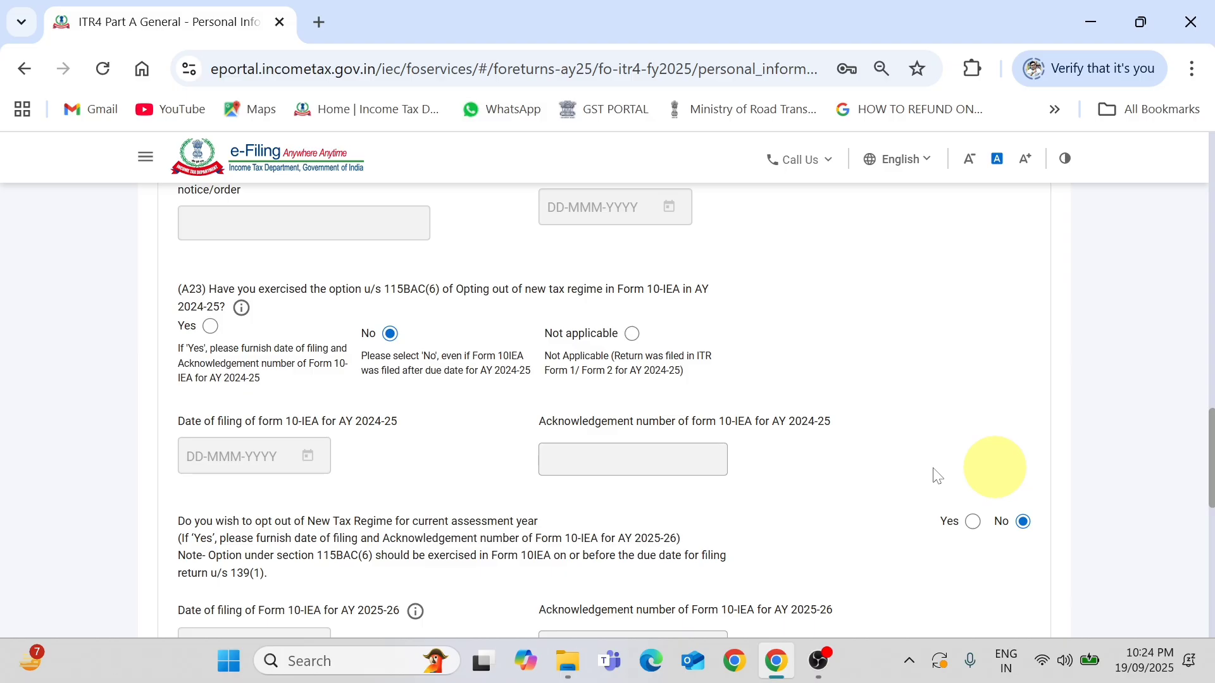
{"action": "scroll", "coordinate": [937, 476], "scroll_direction": "down", "scroll_amount": 10}
{"action": "left_click", "coordinate": [1017, 465]}
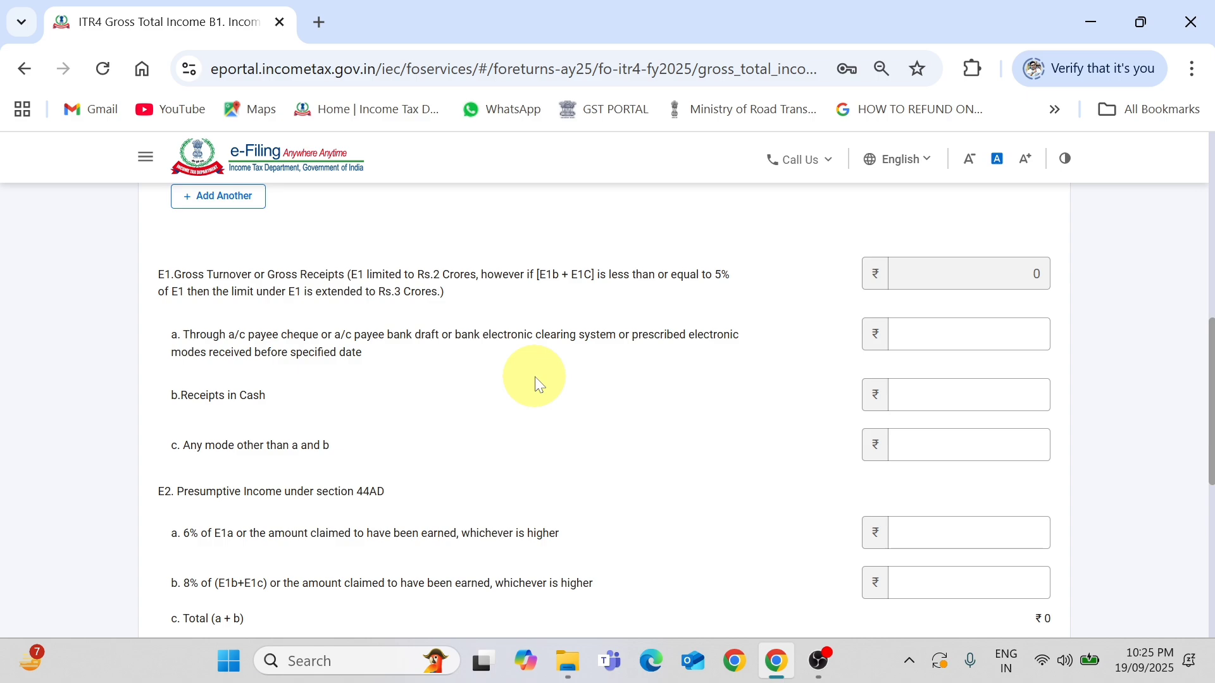
Enter 1560400 banking-channel turnover with its 6% presumptive income, then confirm Gross Total Income.
{"action": "left_click", "coordinate": [928, 342]}
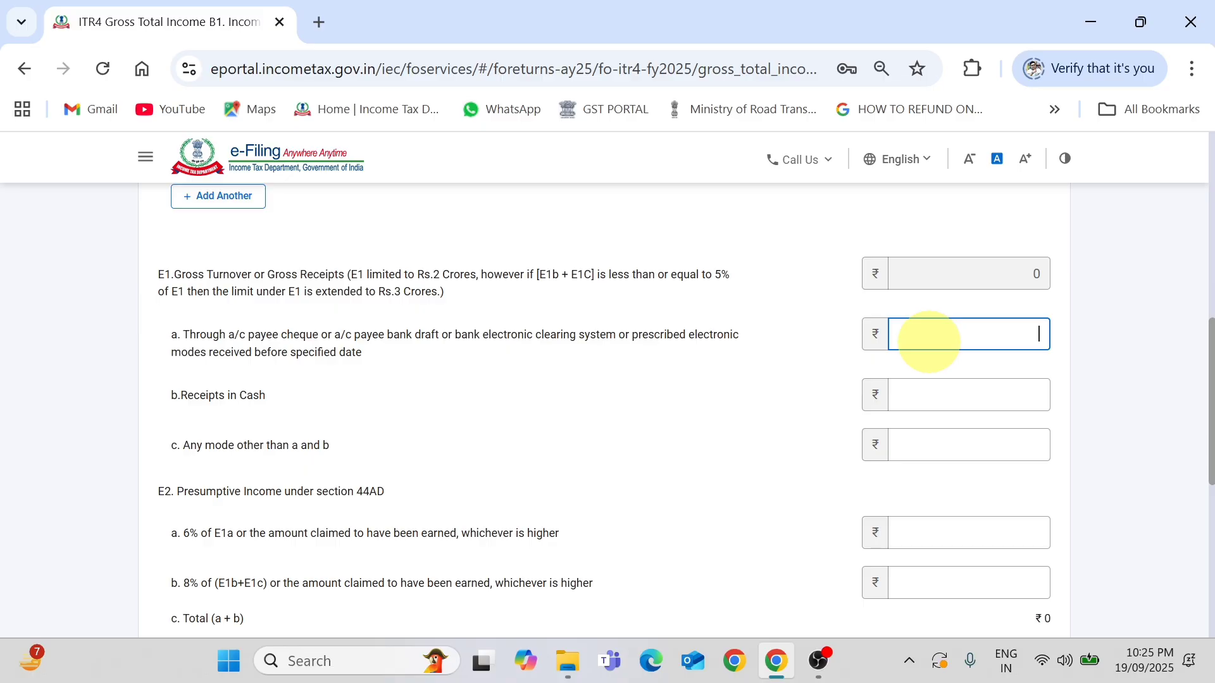
{"action": "type", "text": "1560400"}
{"action": "left_click", "coordinate": [972, 530]}
{"action": "type", "text": "6504"}
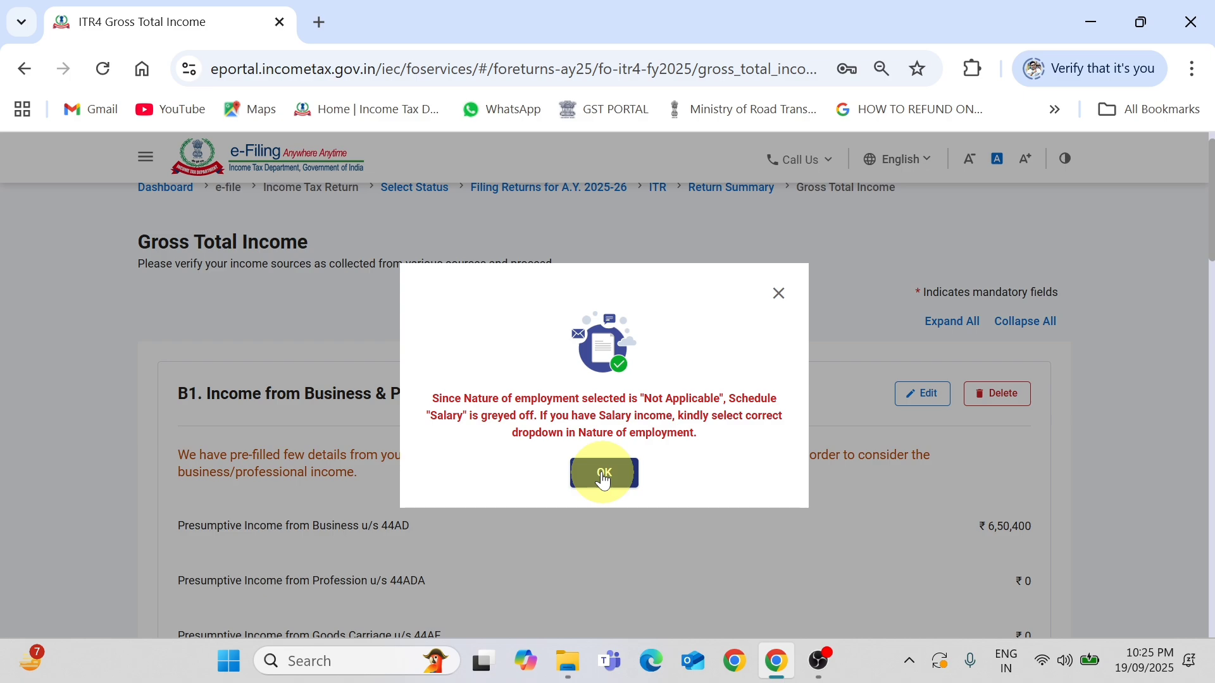
{"action": "left_click", "coordinate": [605, 476]}
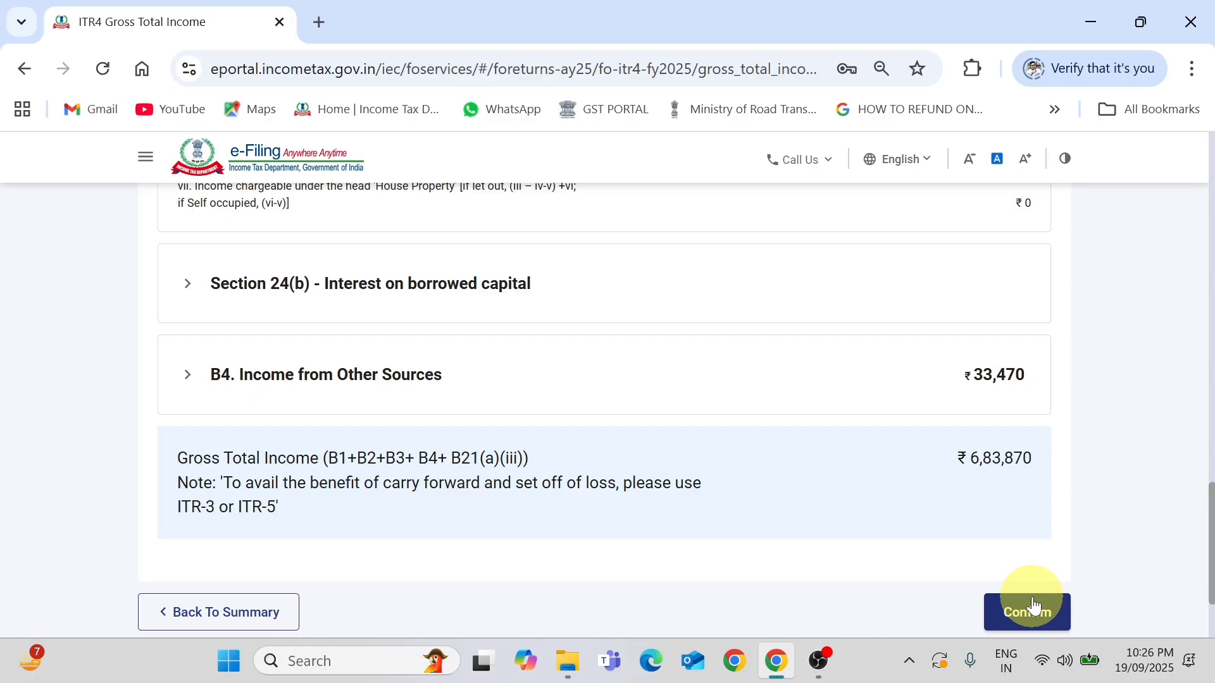
{"action": "left_click", "coordinate": [1032, 611]}
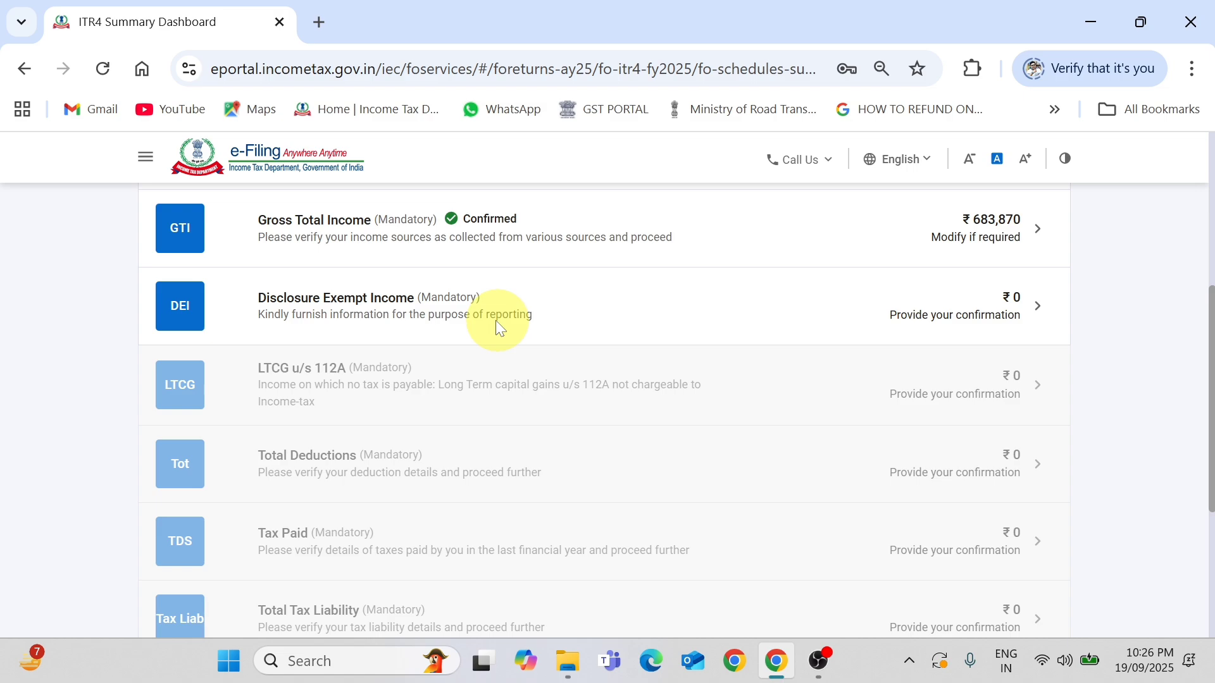
Open the Disclosure Exempt Income schedule and scroll through its ₹0 entries.
{"action": "left_click", "coordinate": [497, 322]}
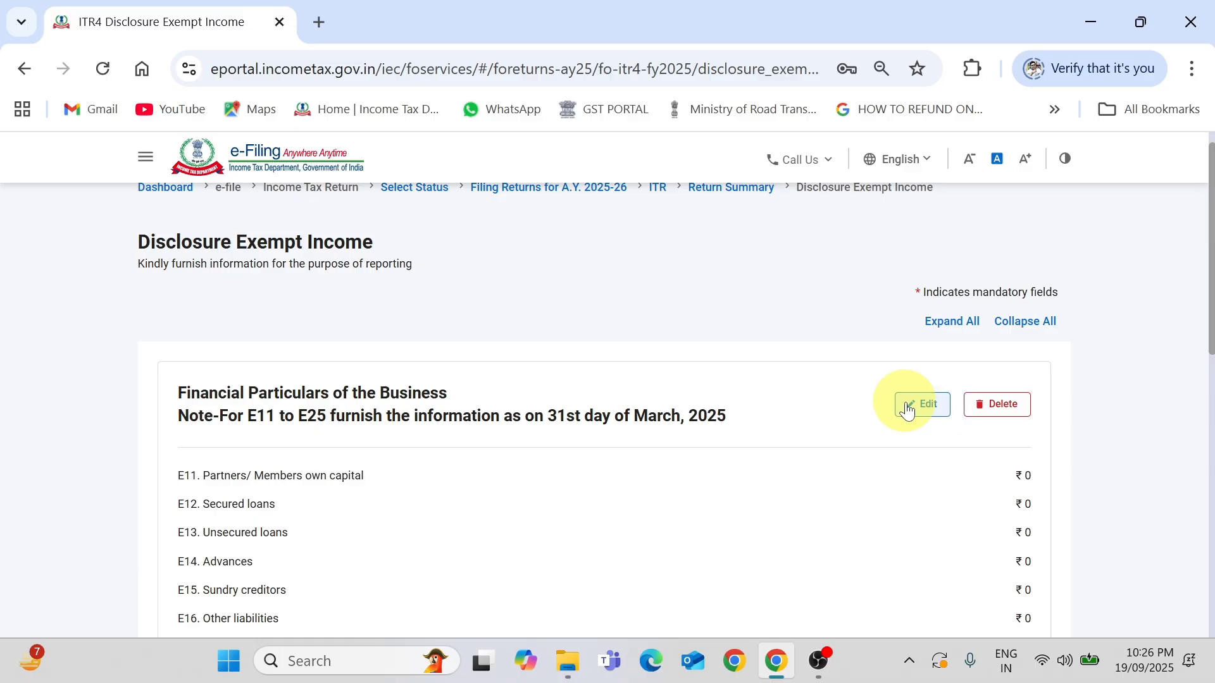
{"action": "scroll", "coordinate": [643, 306], "scroll_direction": "down", "scroll_amount": 10}
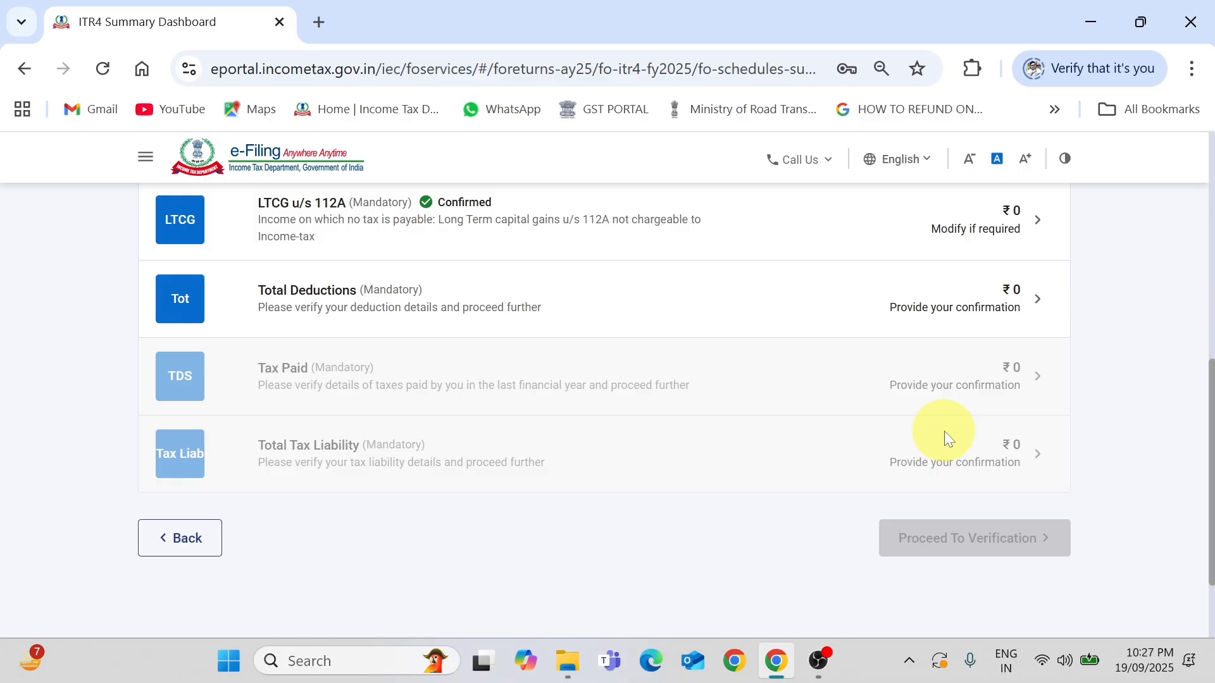
Open the Tax Paid schedule and confirm it at ₹0.
{"action": "scroll", "coordinate": [439, 373], "scroll_direction": "down", "scroll_amount": 3}
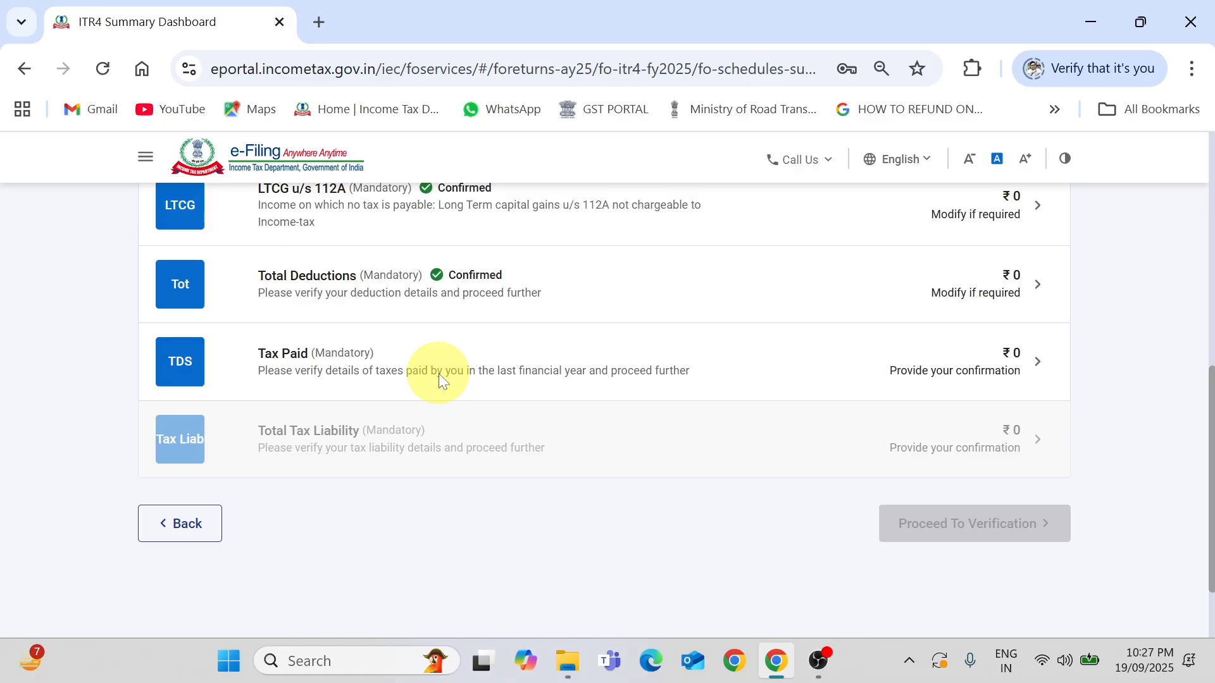
{"action": "left_click", "coordinate": [443, 379]}
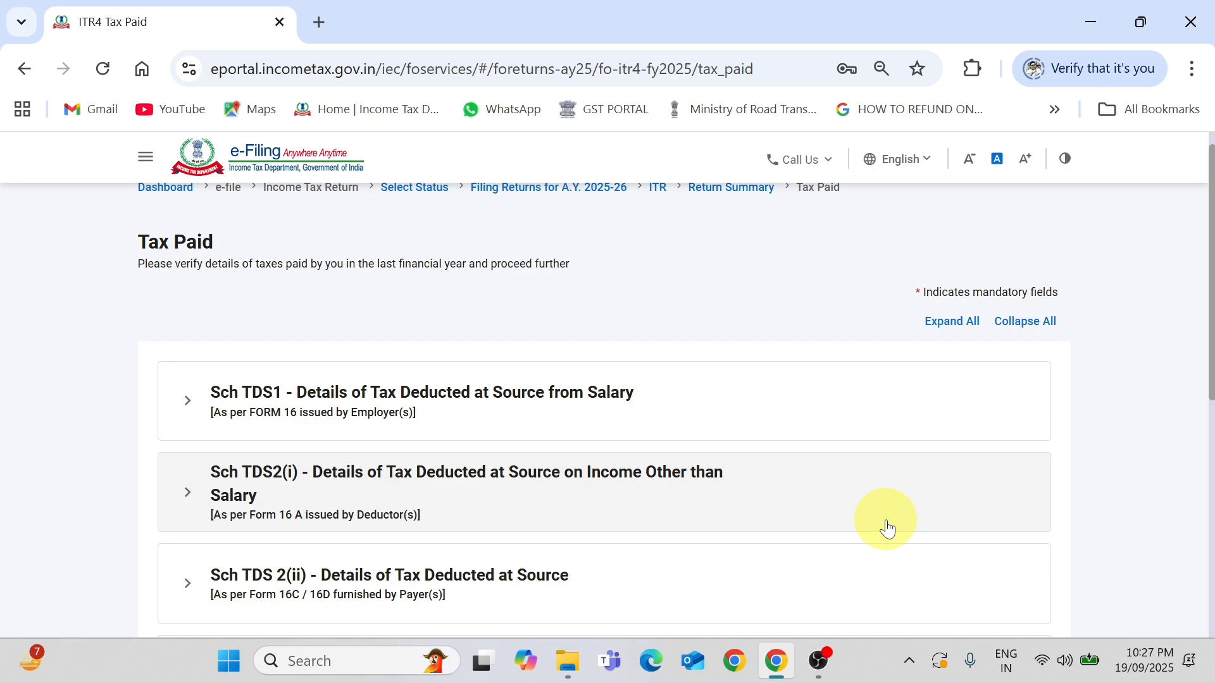
{"action": "scroll", "coordinate": [888, 529], "scroll_direction": "down", "scroll_amount": 7}
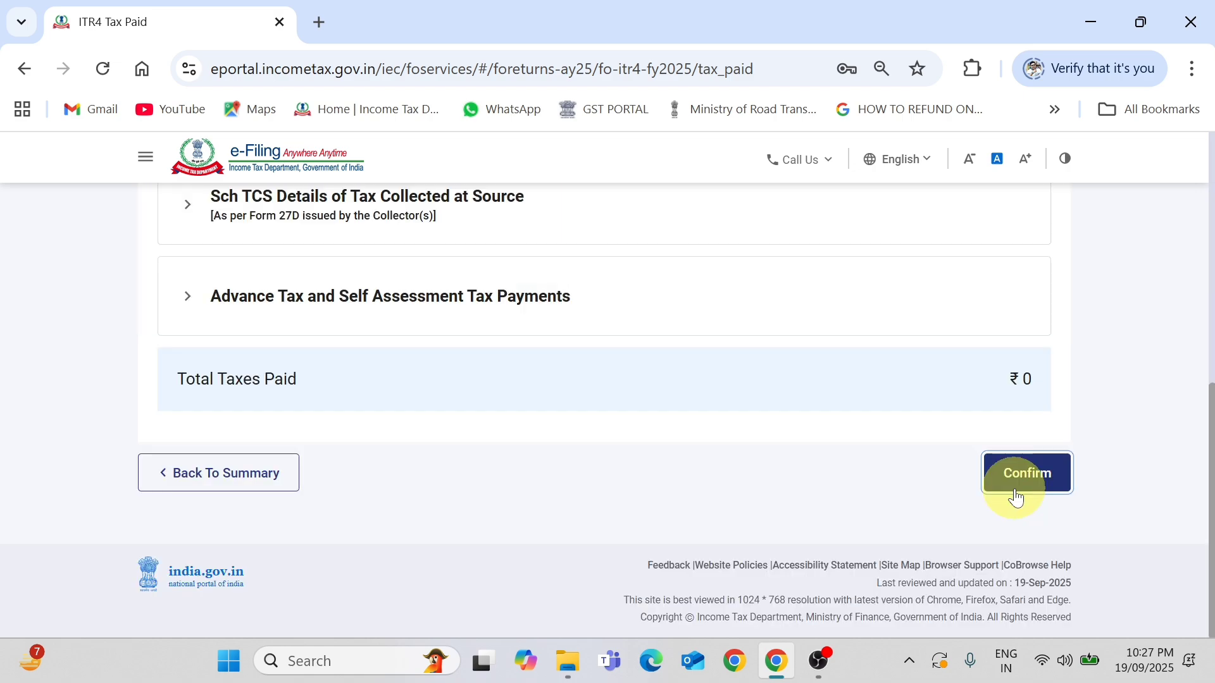
{"action": "left_click", "coordinate": [1017, 498]}
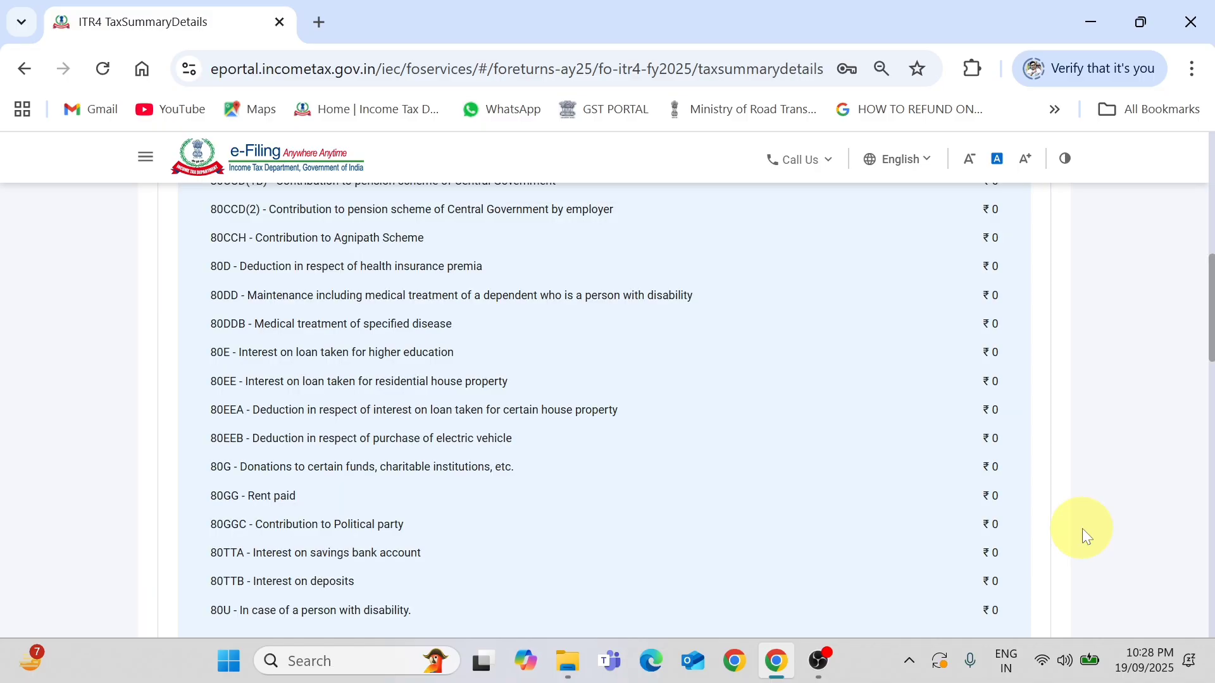
Scroll the tax summary down to the Amount Payable/Refund section showing ₹0.
{"action": "scroll", "coordinate": [1129, 618], "scroll_direction": "down", "scroll_amount": 10}
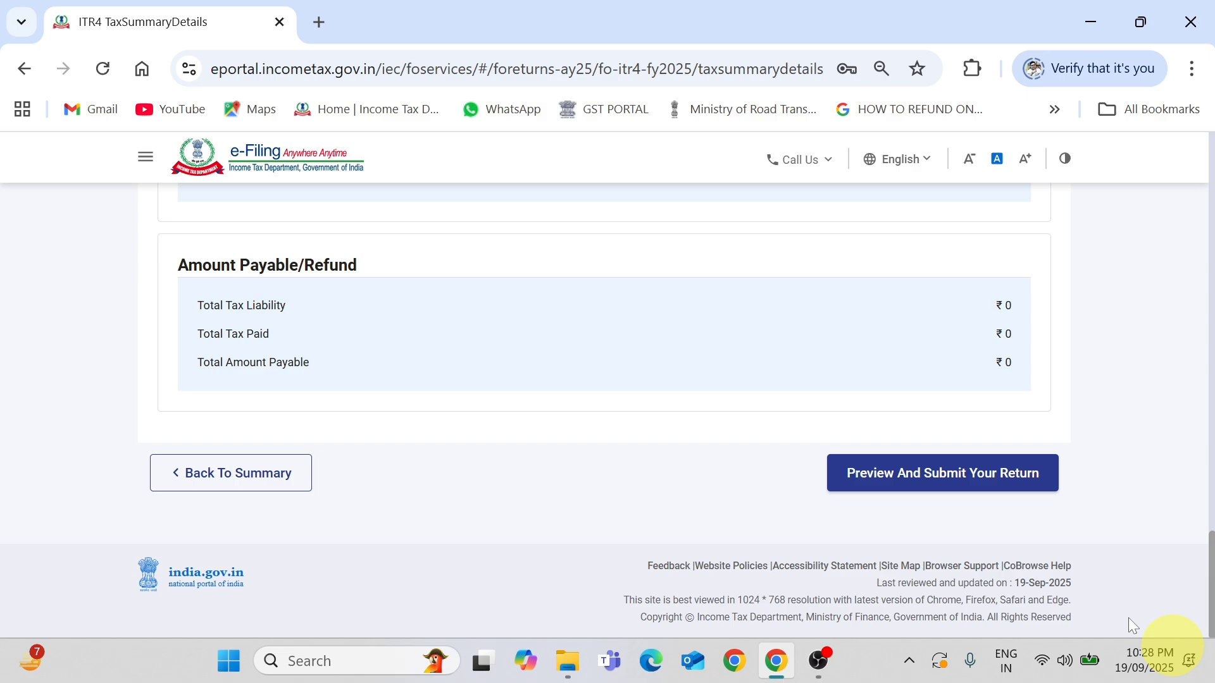